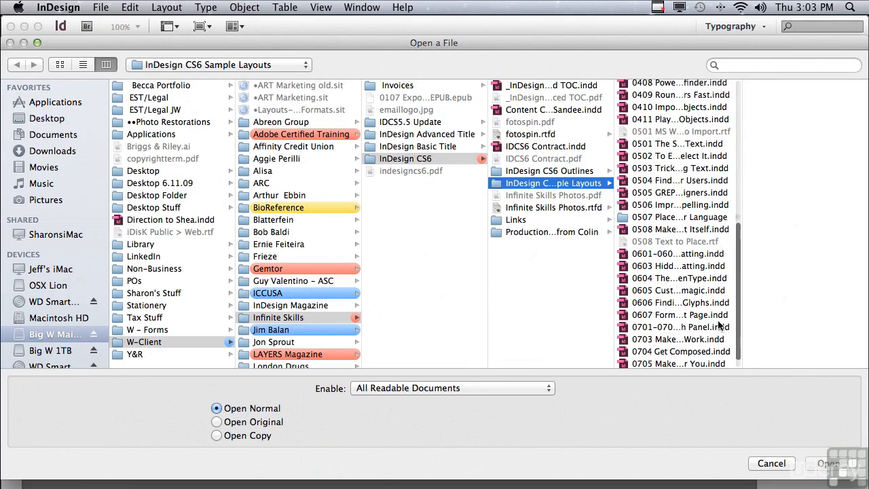
Open the layout file 0704 Get Composed.indd from the InDesign CS6 Sample Layouts folder.
left_click(700, 349)
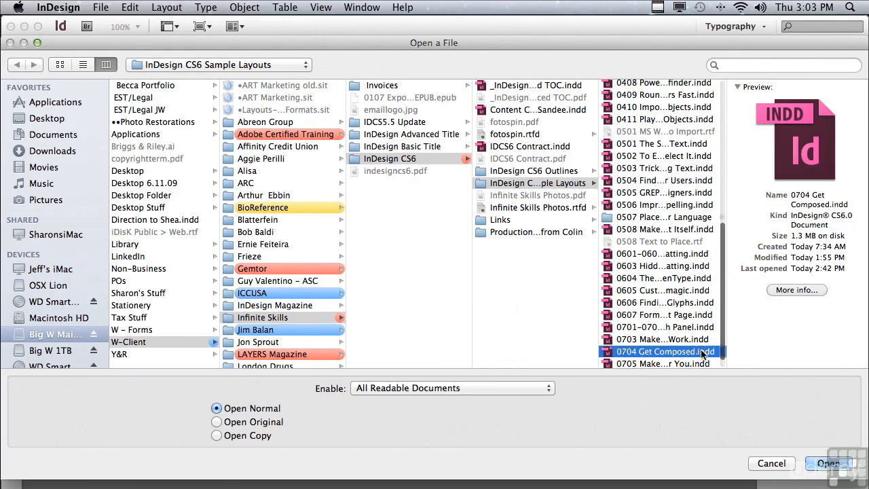
left_click(821, 463)
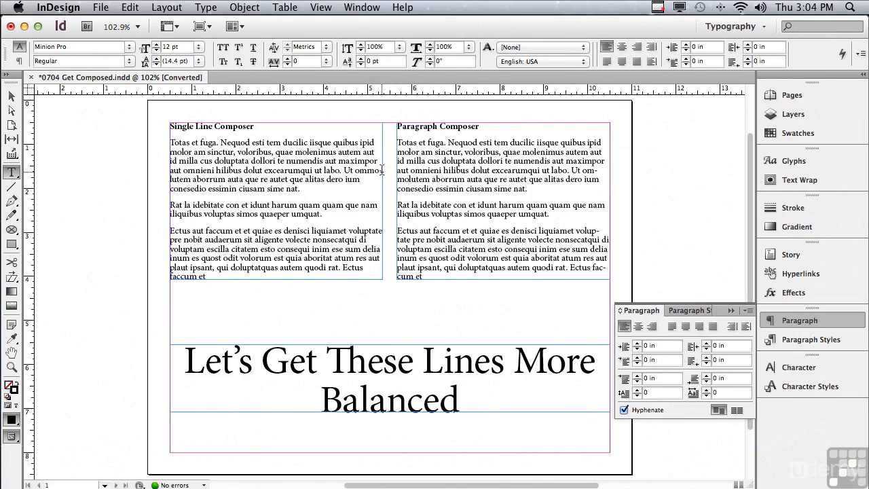
Highlight the ends of the last three lines in the first paragraph of the Single Line Composer column.
left_click_drag(381, 171, 372, 173)
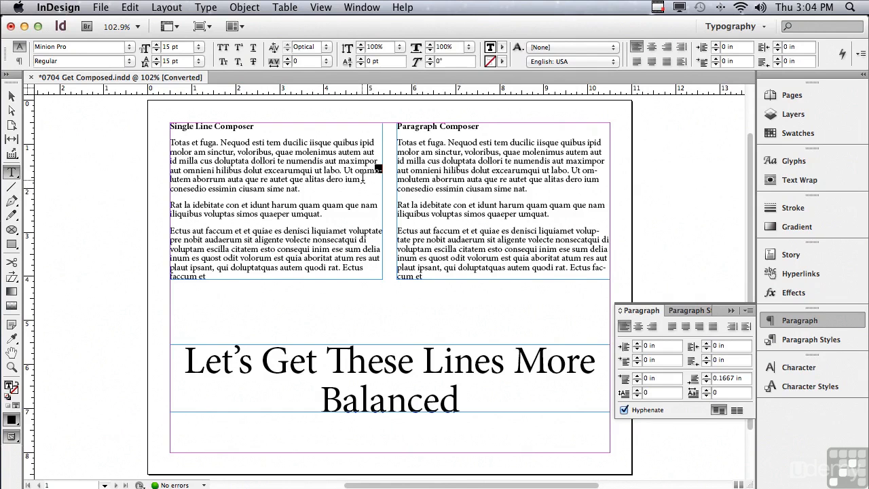
left_click_drag(362, 179, 347, 179)
left_click_drag(300, 189, 290, 190)
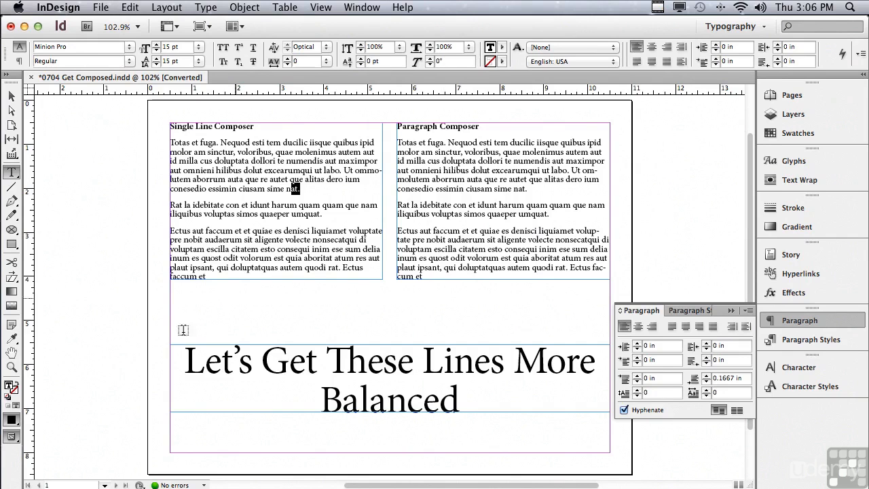
Examine the line breaks and hyphenation in the Paragraph Composer column up close, including the word "aut" in its last paragraph.
left_click(11, 368)
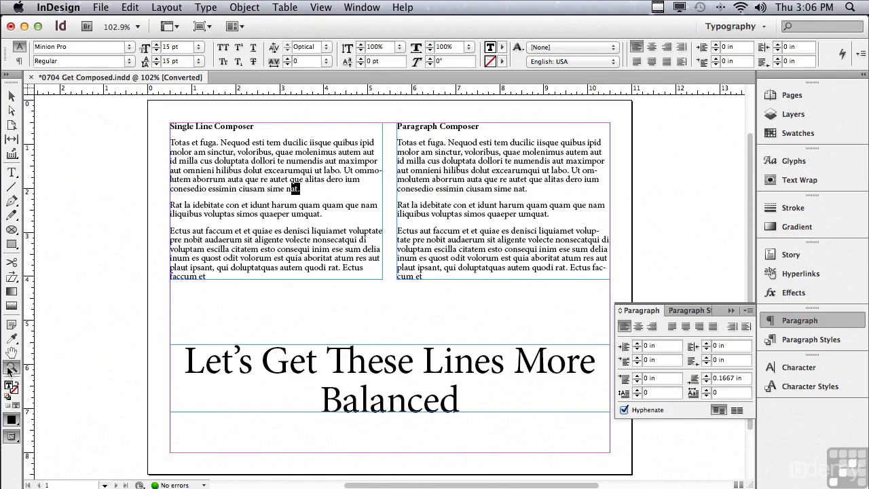
left_click_drag(383, 119, 655, 282)
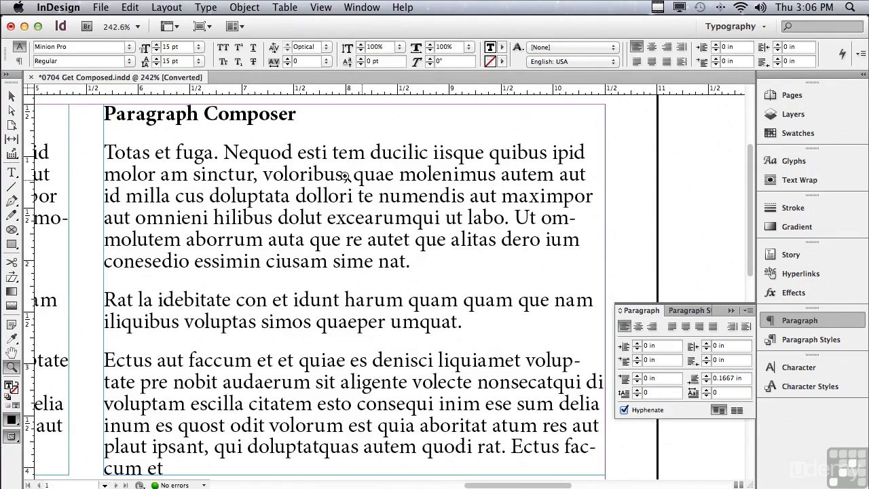
left_click(12, 172)
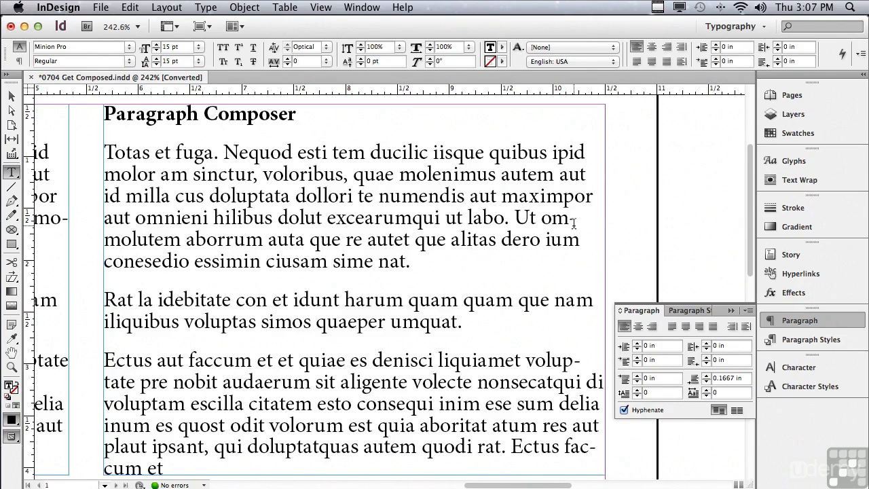
left_click_drag(484, 486, 473, 485)
left_click_drag(467, 483, 461, 480)
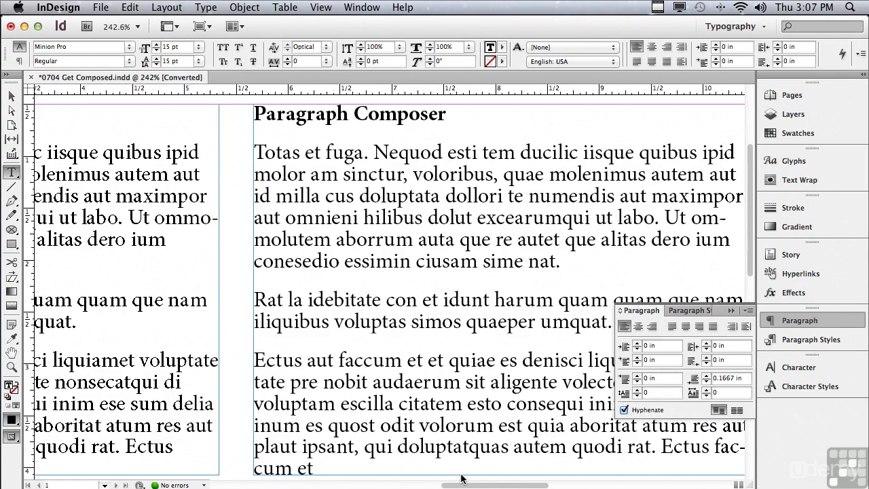
left_click_drag(461, 480, 483, 460)
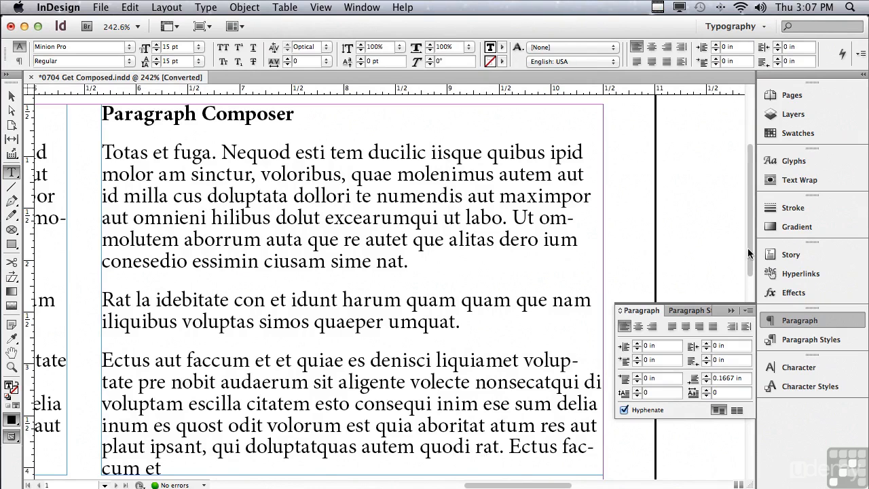
left_click_drag(748, 248, 747, 268)
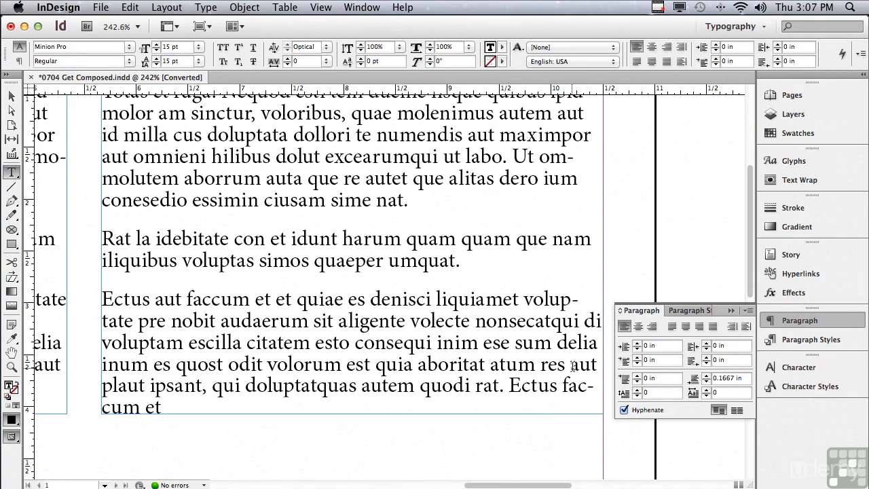
left_click_drag(572, 366, 601, 365)
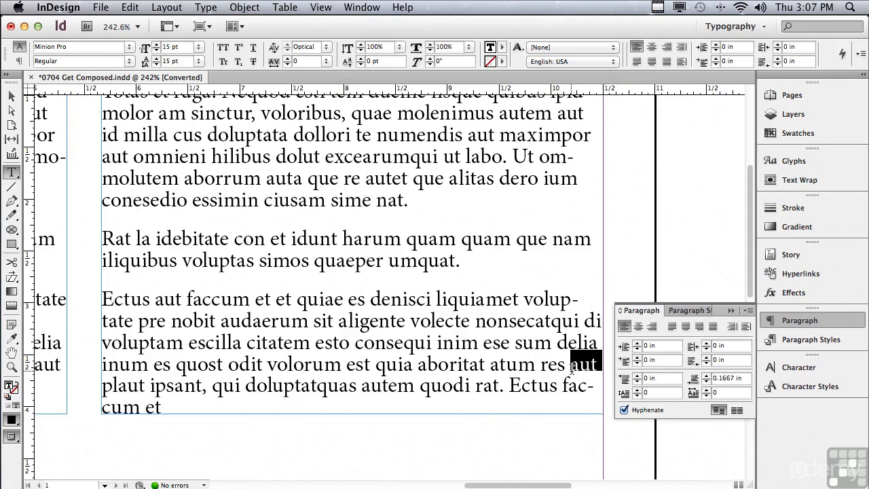
left_click(572, 367)
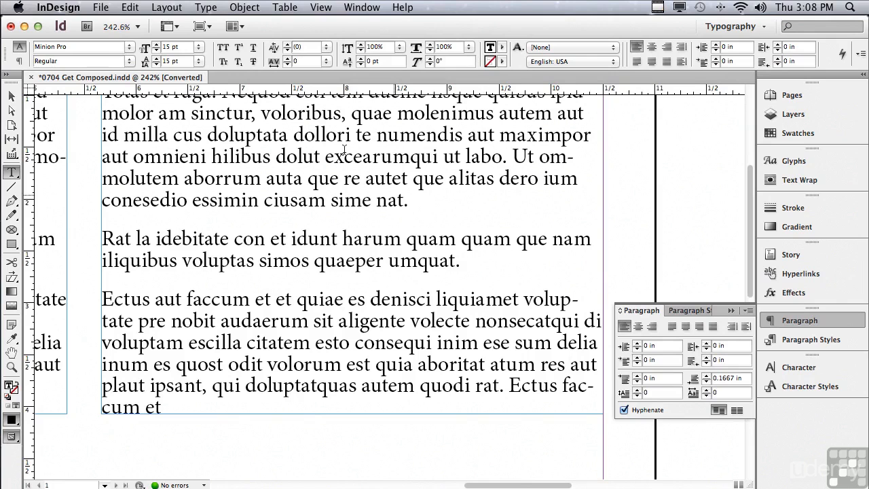
Show the hidden characters in the text and highlight the middle lines of the Paragraph Composer column's last paragraph.
left_click(169, 29)
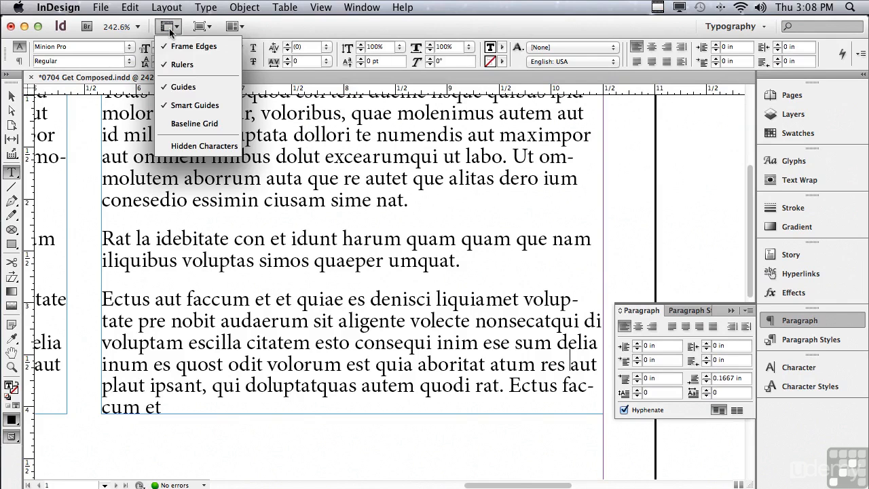
left_click(178, 147)
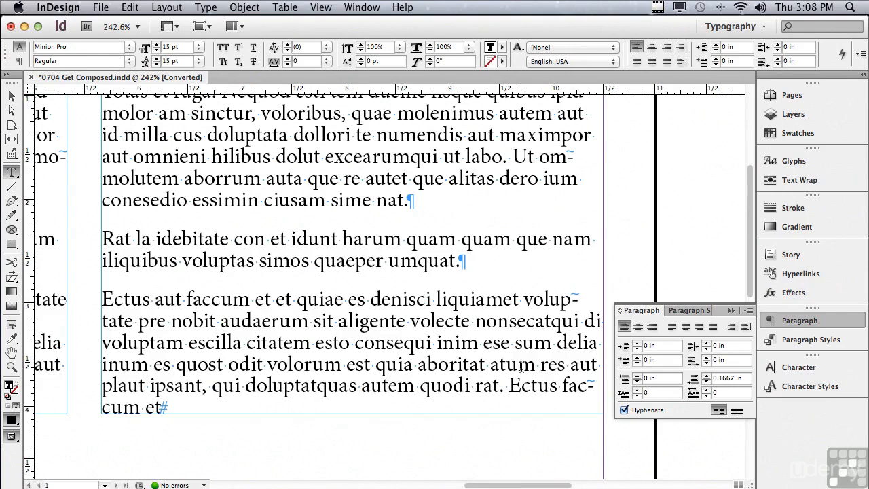
left_click_drag(536, 361, 538, 296)
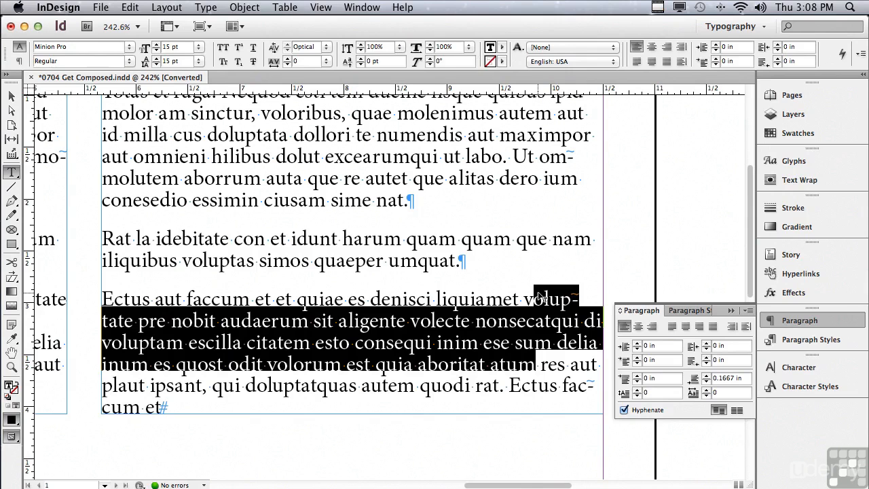
left_click(536, 320)
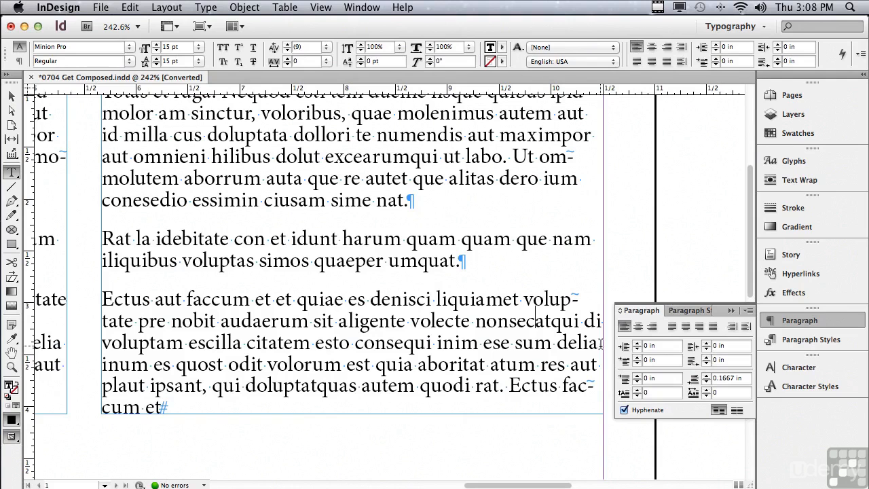
Insert forced line breaks after "delia" and before "aut" in the last paragraph of the Paragraph Composer column.
left_click(602, 343)
key("shift+Return")
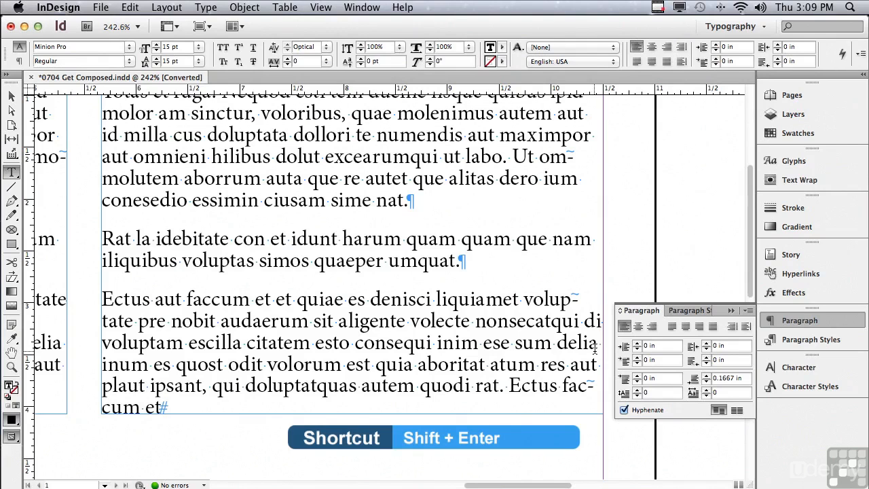
key("shift+Return")
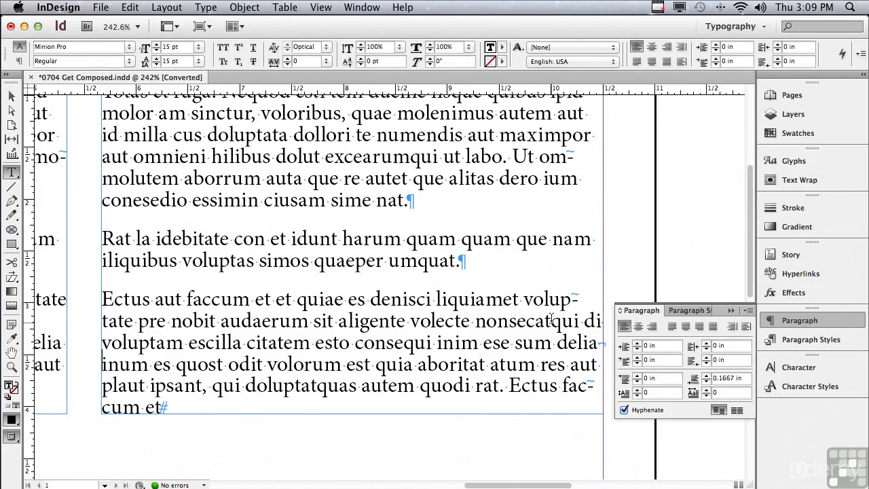
left_click(570, 364)
left_click(603, 342)
key("super+shift+minus")
left_click(570, 364)
key("shift+Return")
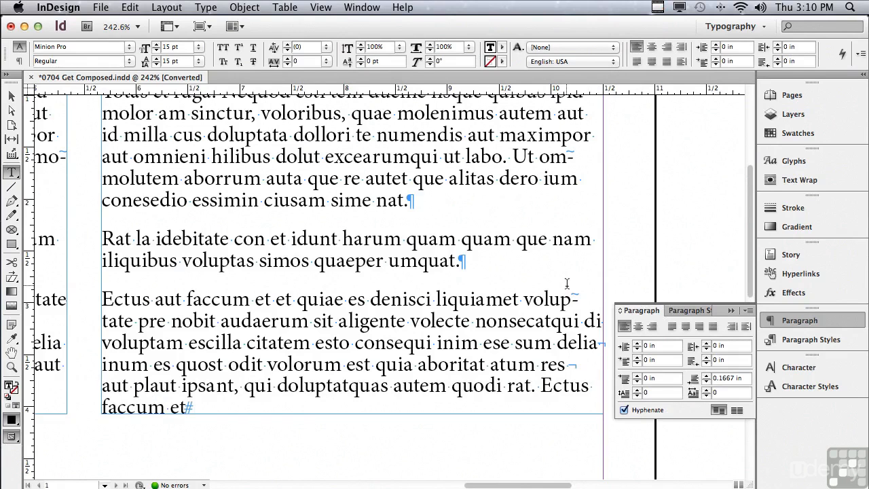
Remove the forced line breaks after "delia" and after "res" in the Paragraph Composer column's last paragraph.
left_click(601, 345)
left_click_drag(571, 363, 577, 364)
key("BackSpace")
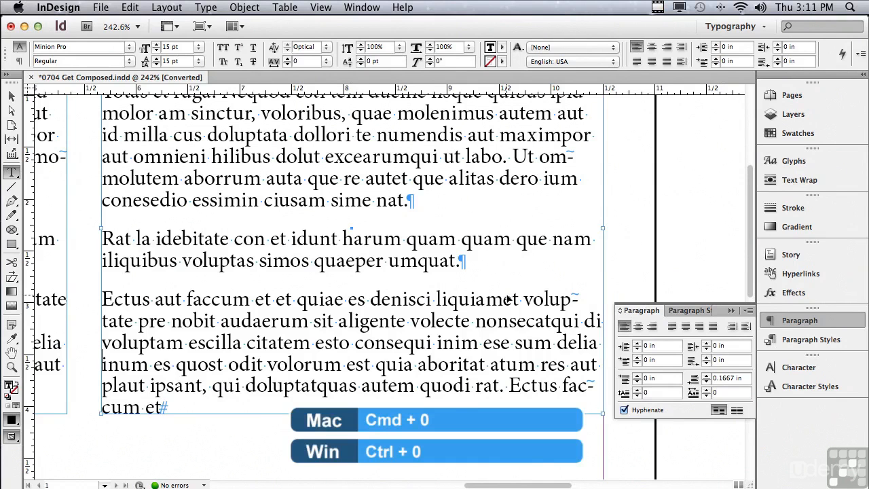
Apply Balance Ragged Lines to the "Let's Get These Lines More Balanced" headline below the two columns.
key("super+0")
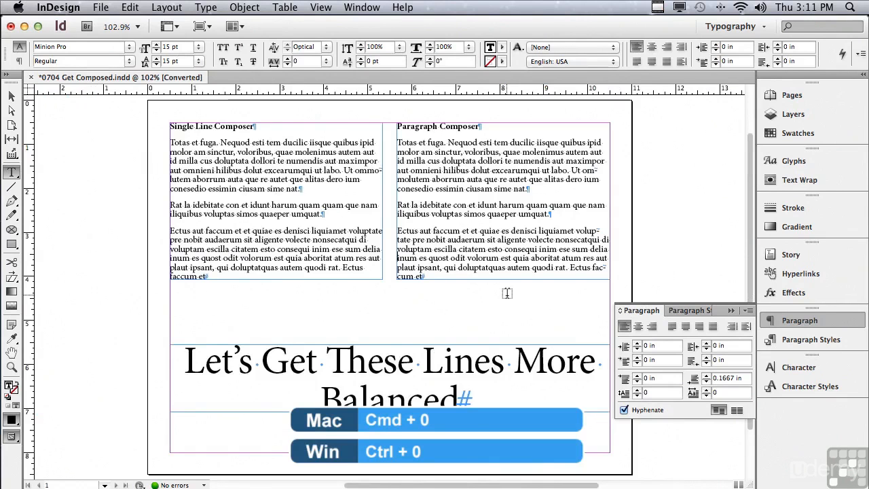
left_click_drag(751, 203, 745, 260)
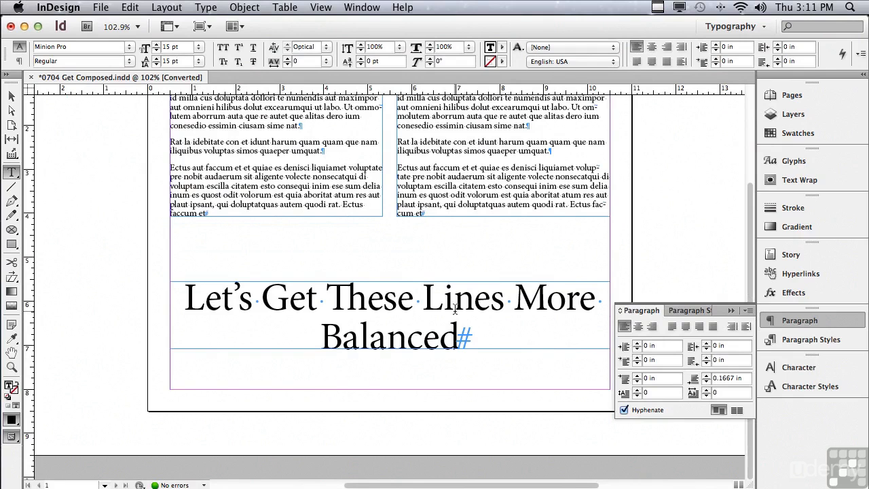
left_click(385, 296)
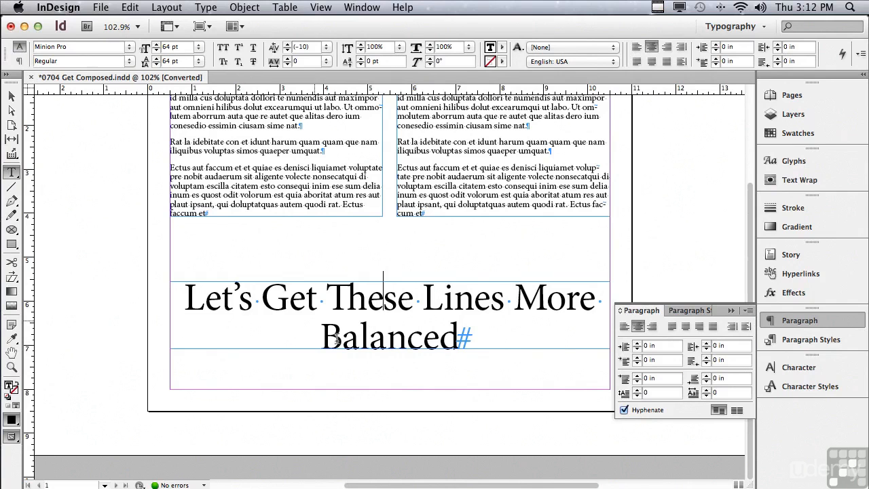
left_click(748, 310)
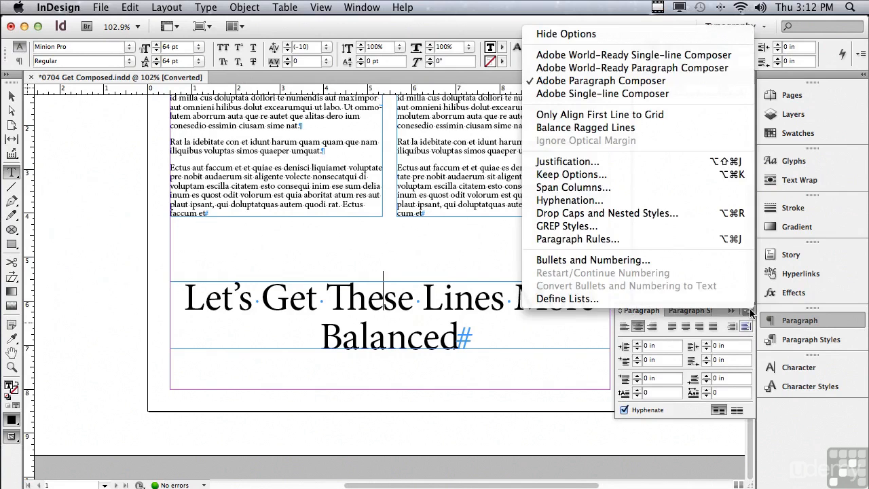
left_click(687, 129)
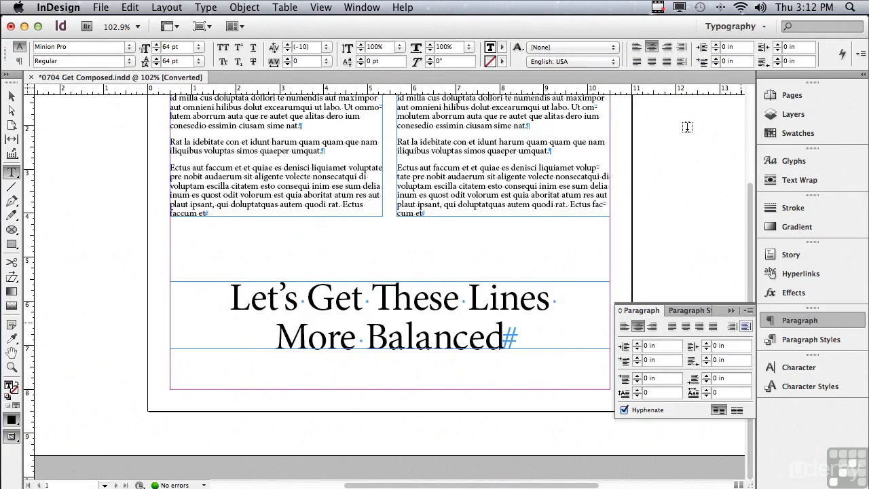